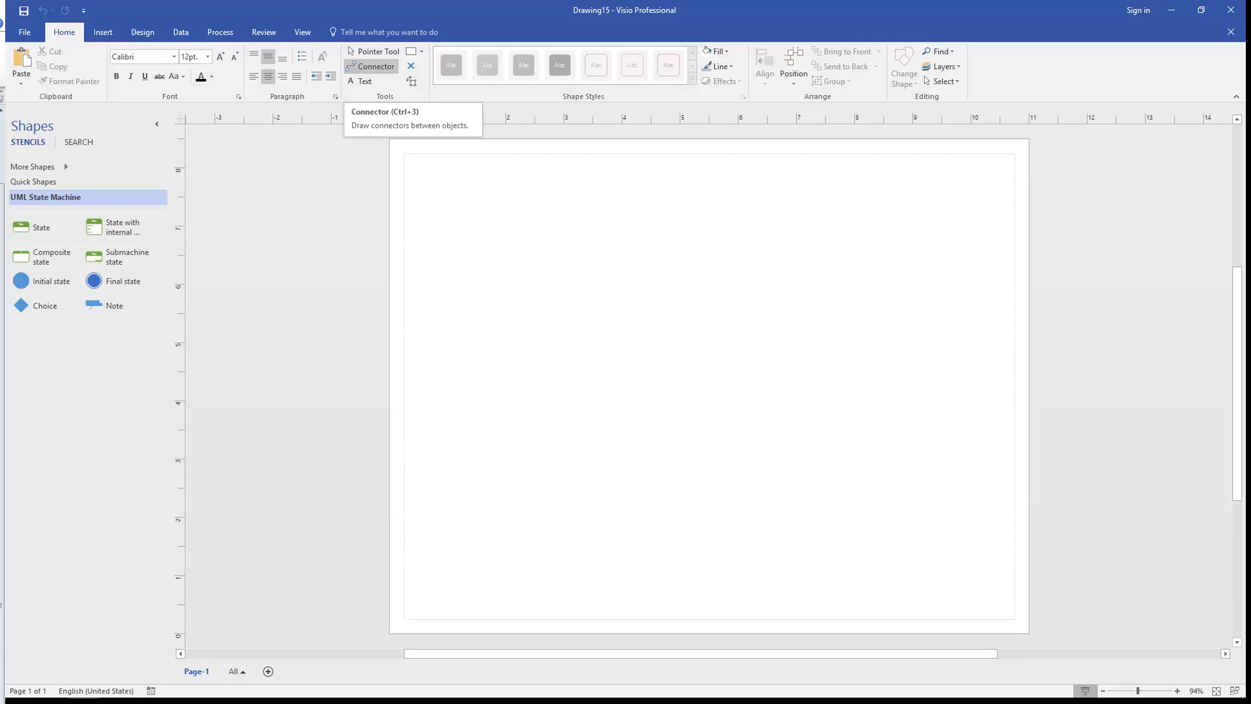
# Place an initial state near the page's left margin and a final state near its right margin, level with each other.
pyautogui.moveTo(21, 281); pyautogui.dragTo(432, 327)
pyautogui.moveTo(94, 281); pyautogui.dragTo(977, 327)
pyautogui.moveTo(460, 323)
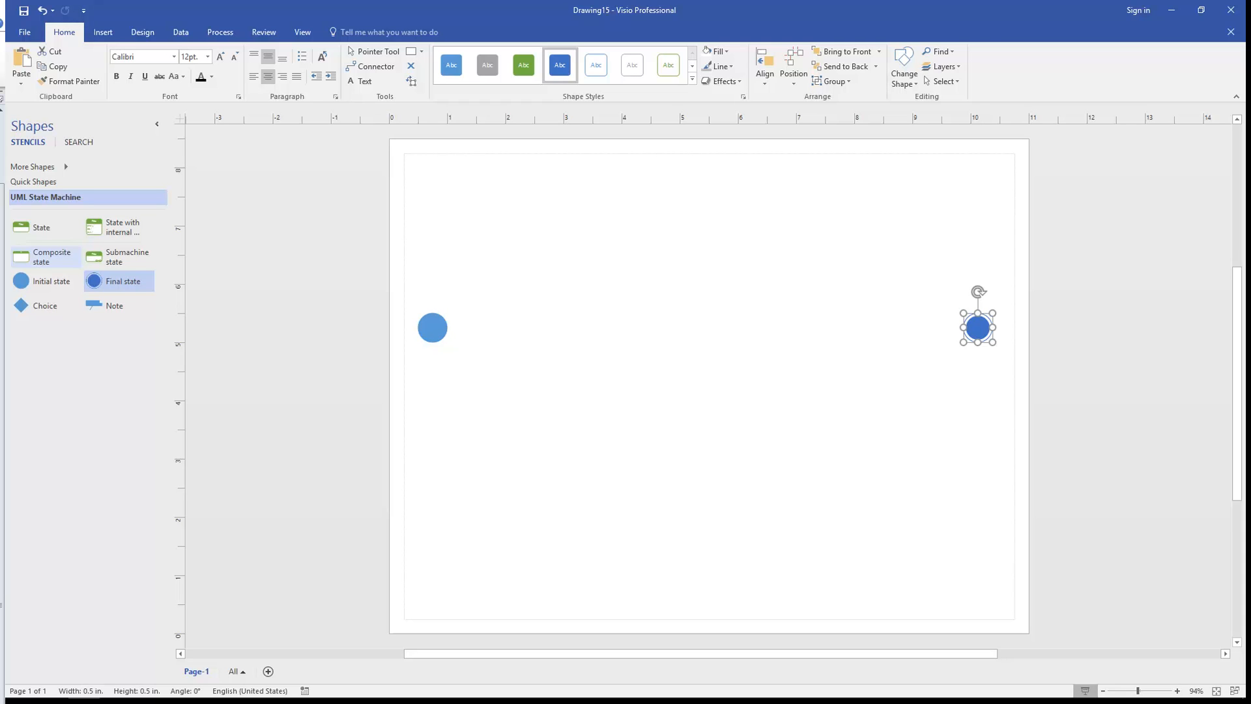
# Add three State shapes in a row between the initial and final states, named "new", "enrolled" and "graduate".
pyautogui.click(42, 228)
pyautogui.moveTo(42, 228); pyautogui.dragTo(556, 331)
pyautogui.write('new')
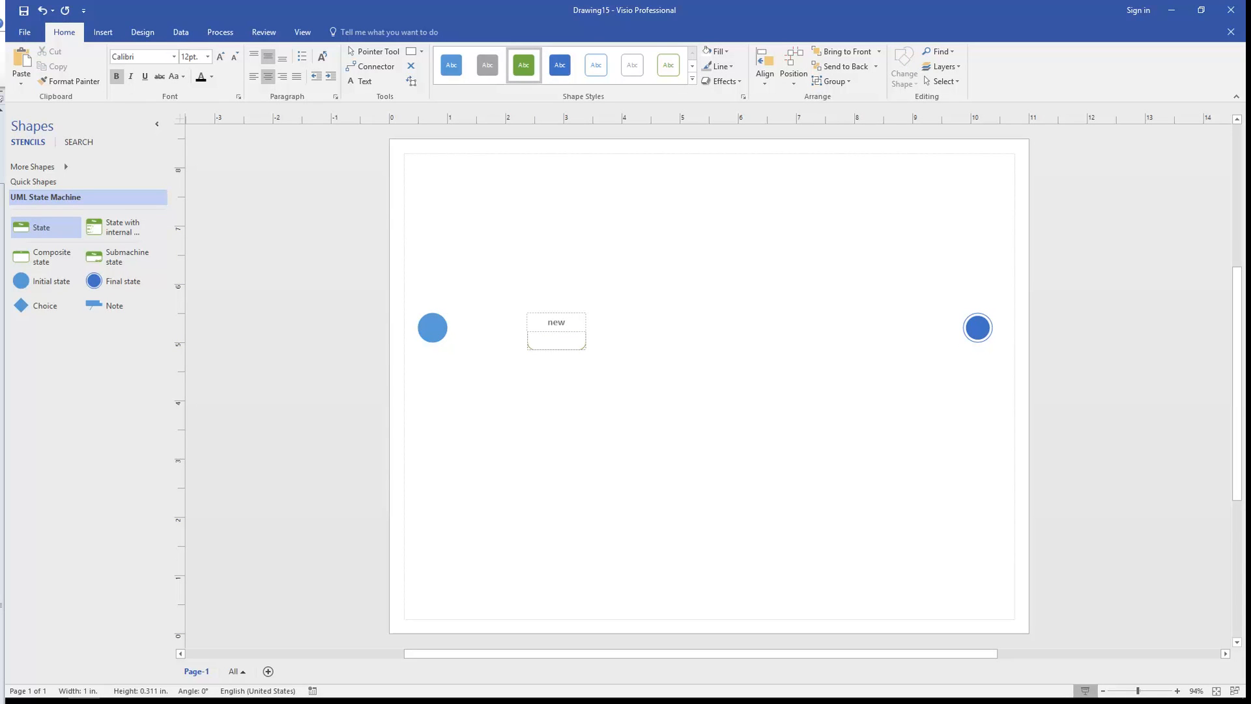
pyautogui.moveTo(42, 228); pyautogui.dragTo(695, 331)
pyautogui.write('enrolled')
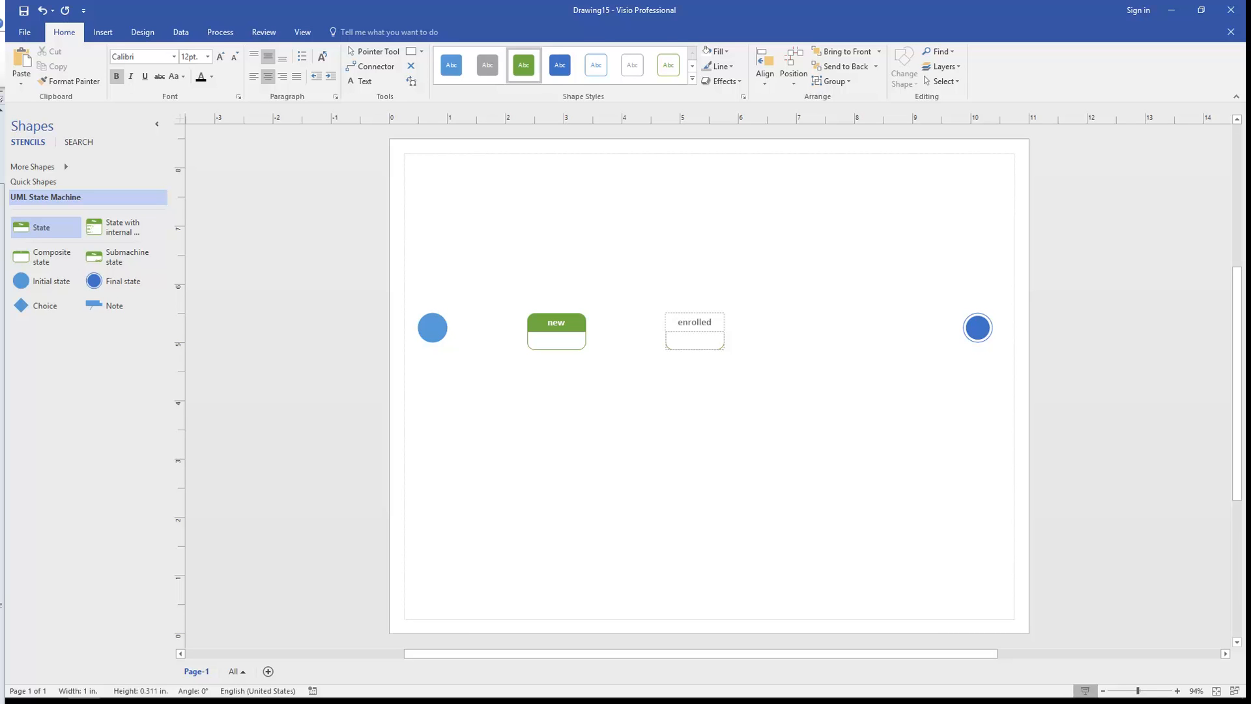
pyautogui.moveTo(42, 228); pyautogui.dragTo(848, 331)
pyautogui.write('graduate')
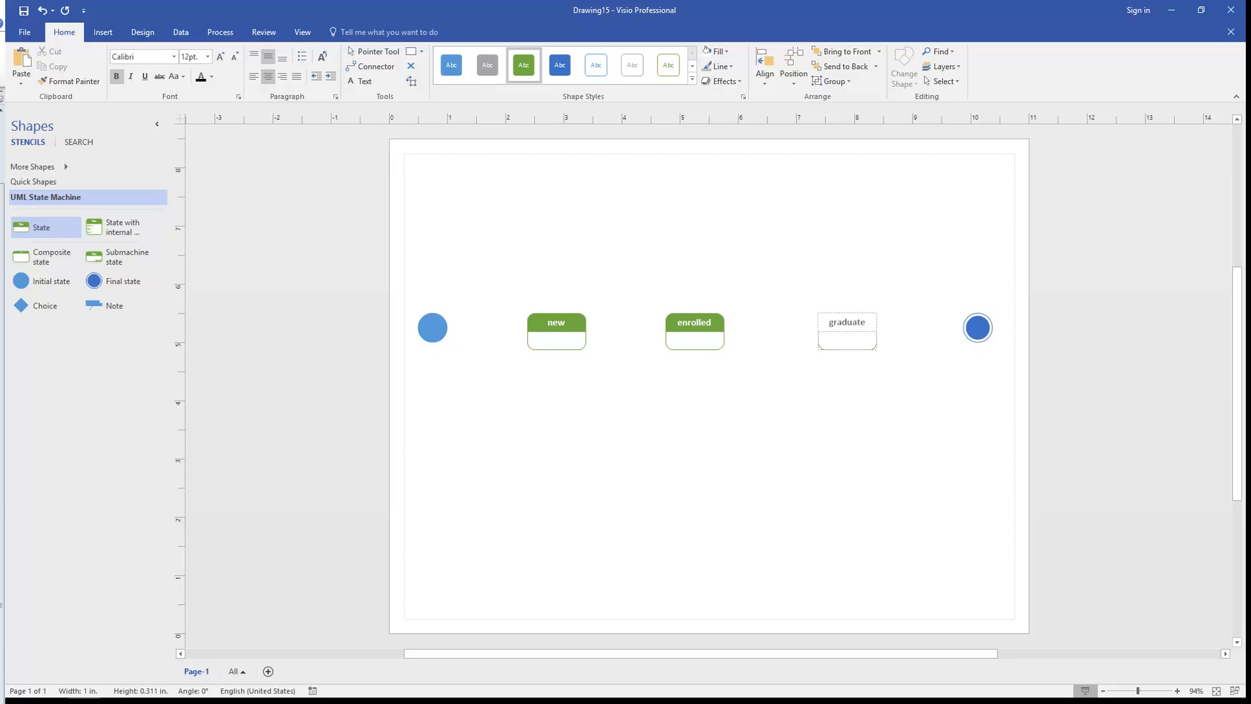
pyautogui.click(651, 398)
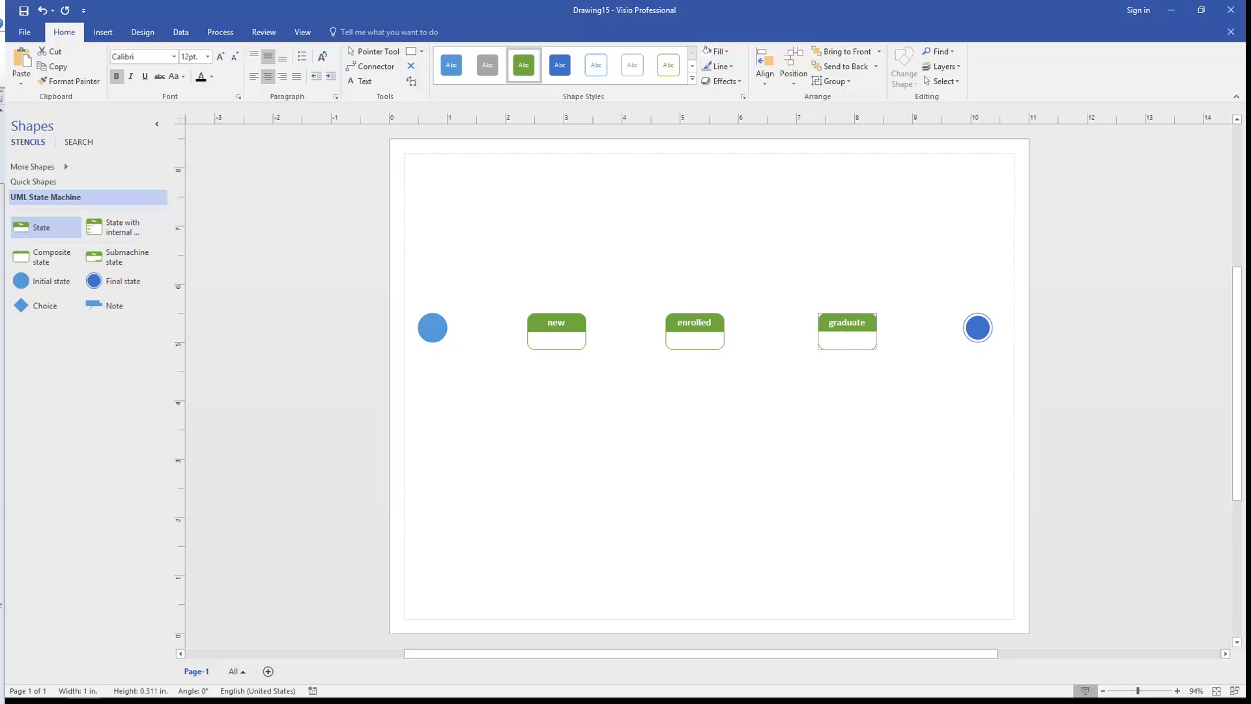
# Shift the new, enrolled and graduate states to the right to adjust the gaps between the shapes.
pyautogui.moveTo(557, 331); pyautogui.dragTo(571, 327)
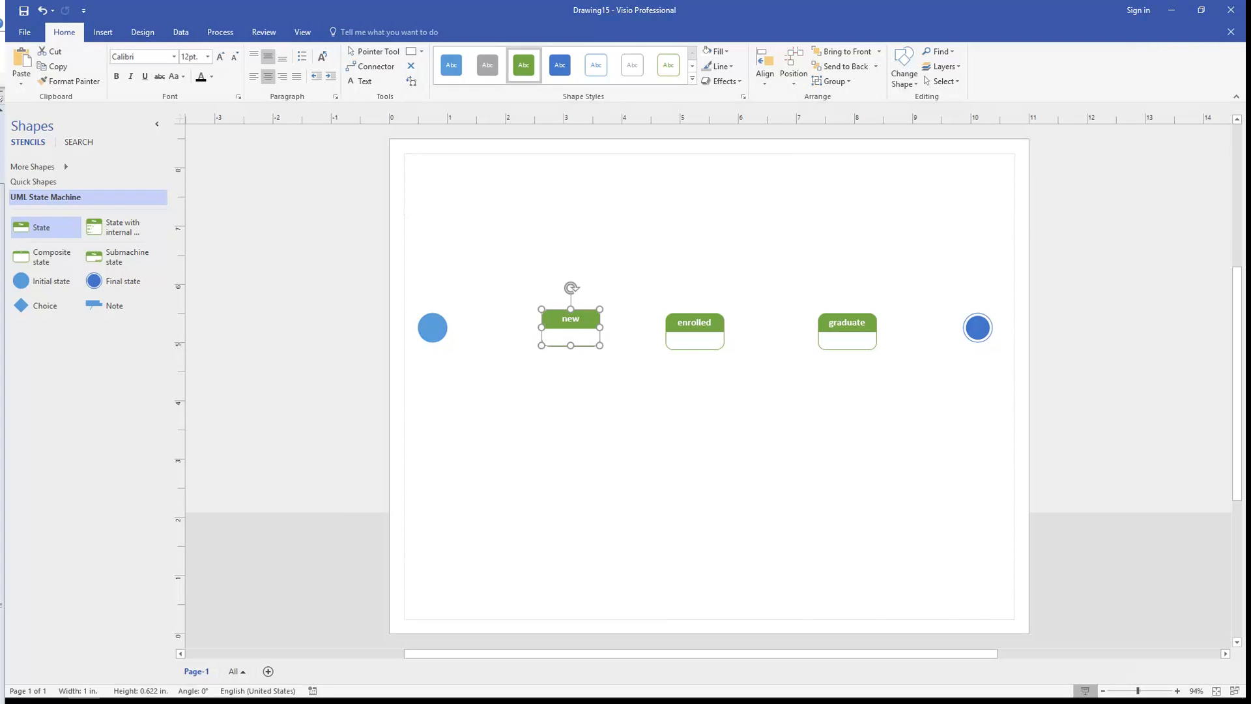
pyautogui.moveTo(695, 322); pyautogui.dragTo(723, 323)
pyautogui.moveTo(847, 322); pyautogui.dragTo(862, 323)
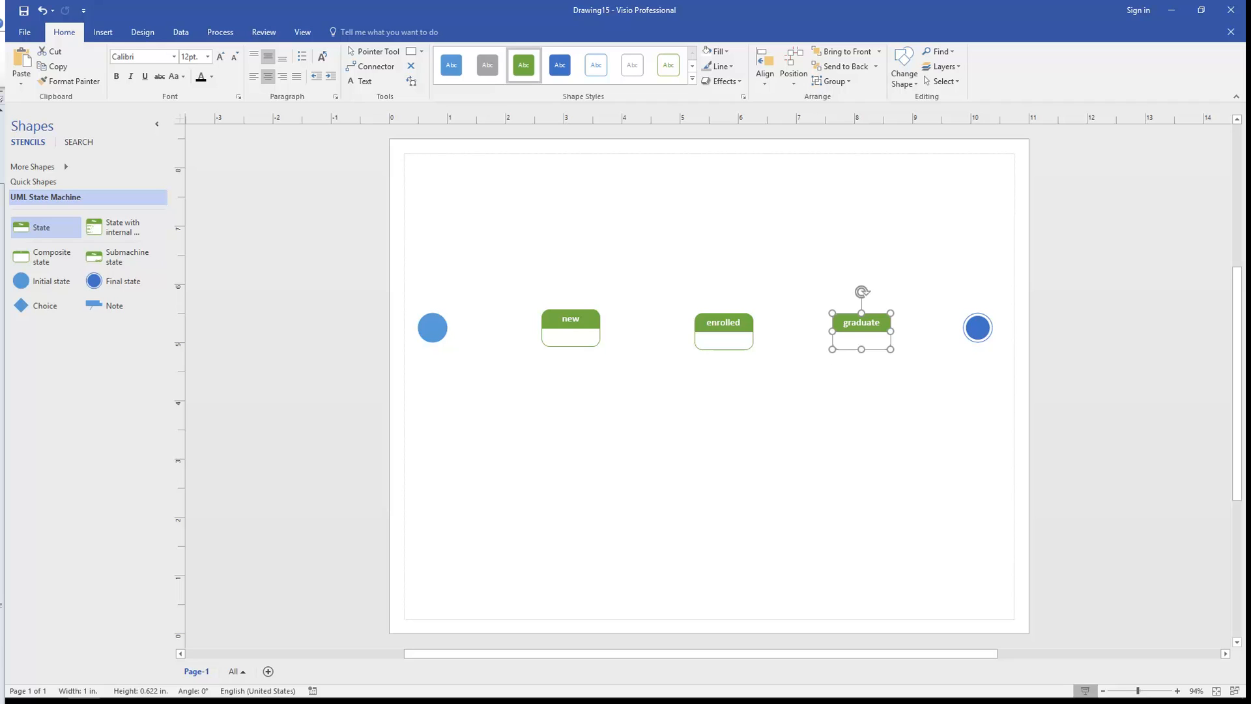
# Connect the initial state to the new state with a connector labelled "prospect applies".
pyautogui.hotkey('ctrl', '3')
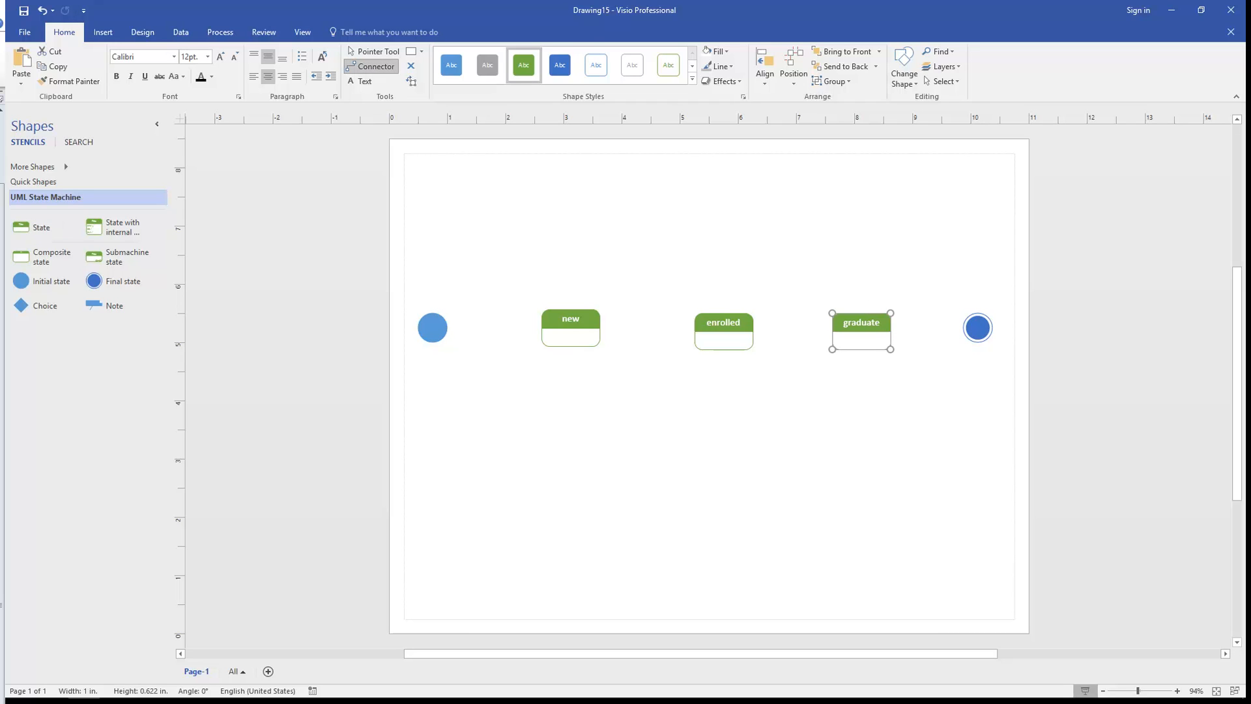
pyautogui.moveTo(433, 328); pyautogui.dragTo(541, 327)
pyautogui.moveTo(541, 328); pyautogui.dragTo(542, 328)
pyautogui.write('prospect applies')
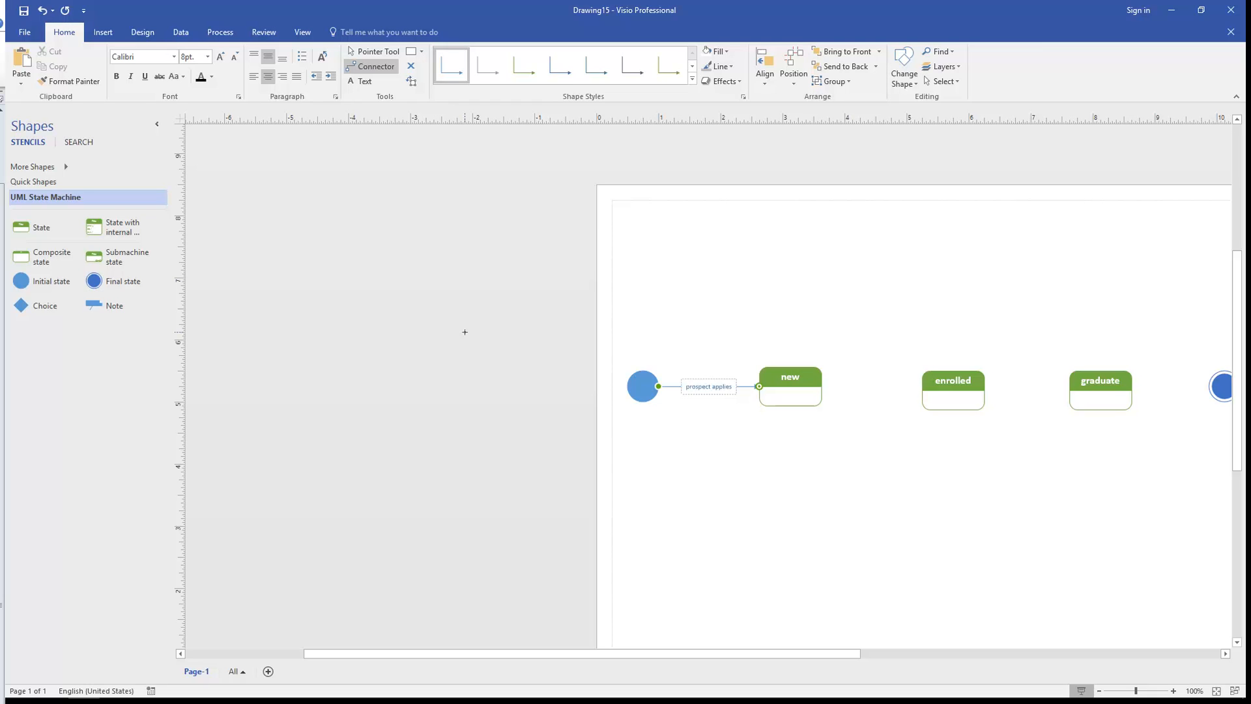
# Connect the new state to the enrolled state with a connector labelled "student registers".
pyautogui.hscroll(3, 465, 332)
pyautogui.scroll(-1, 695, 600)
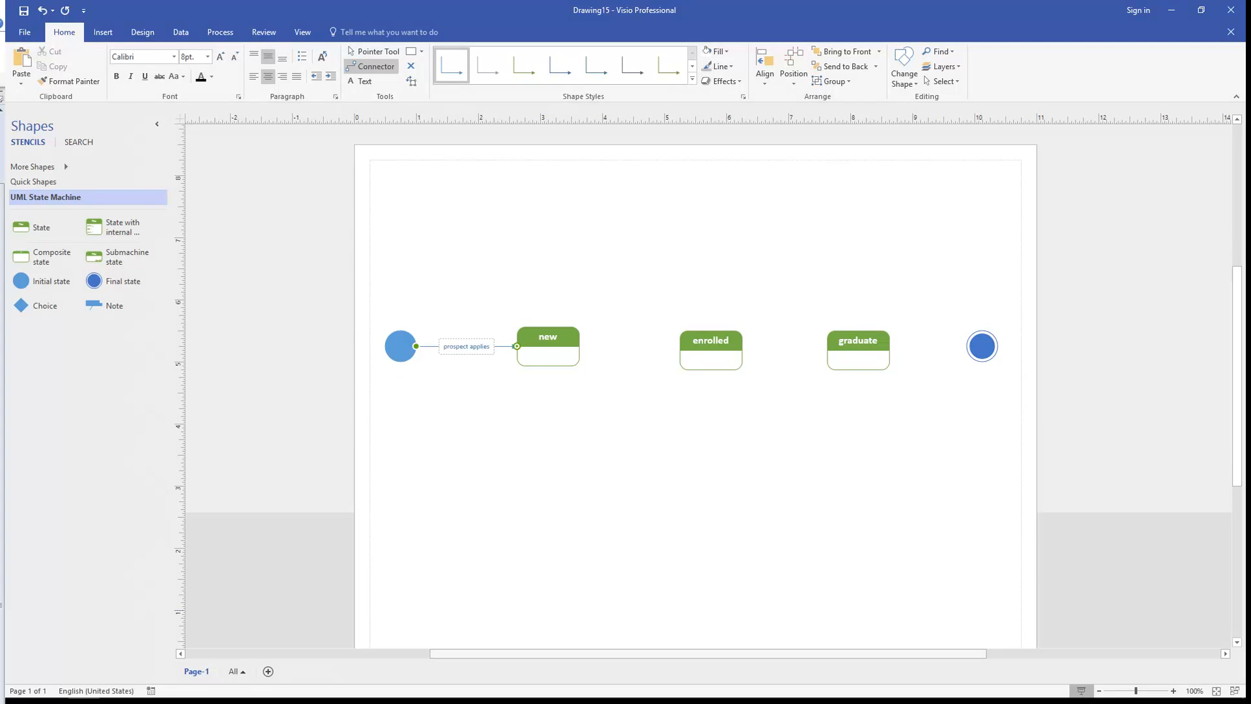
pyautogui.hscroll(1, 708, 385)
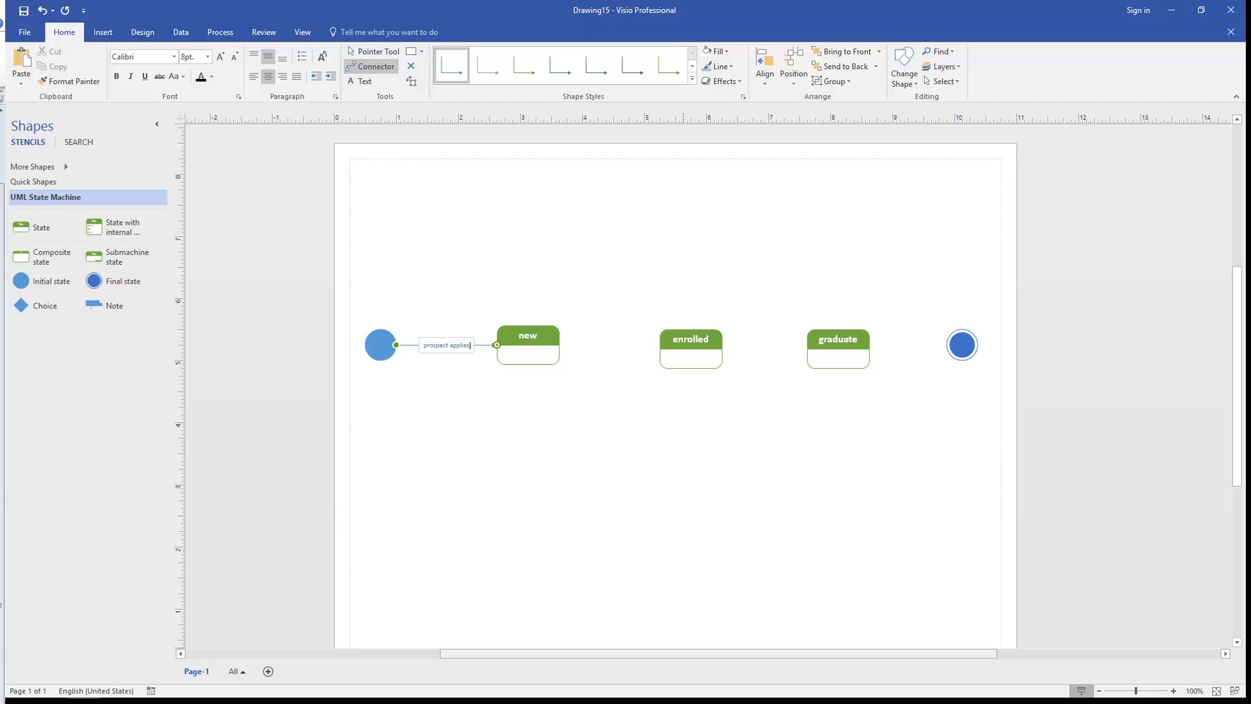
pyautogui.moveTo(559, 344); pyautogui.dragTo(659, 349)
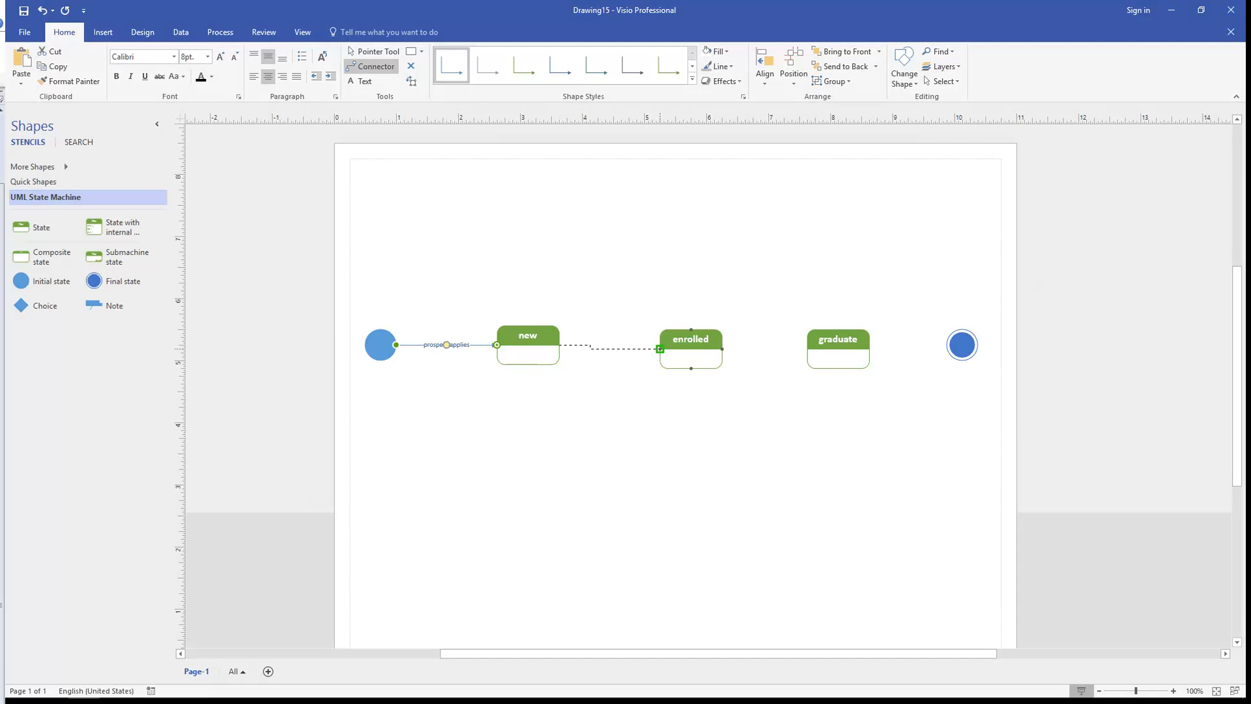
pyautogui.write('student registers')
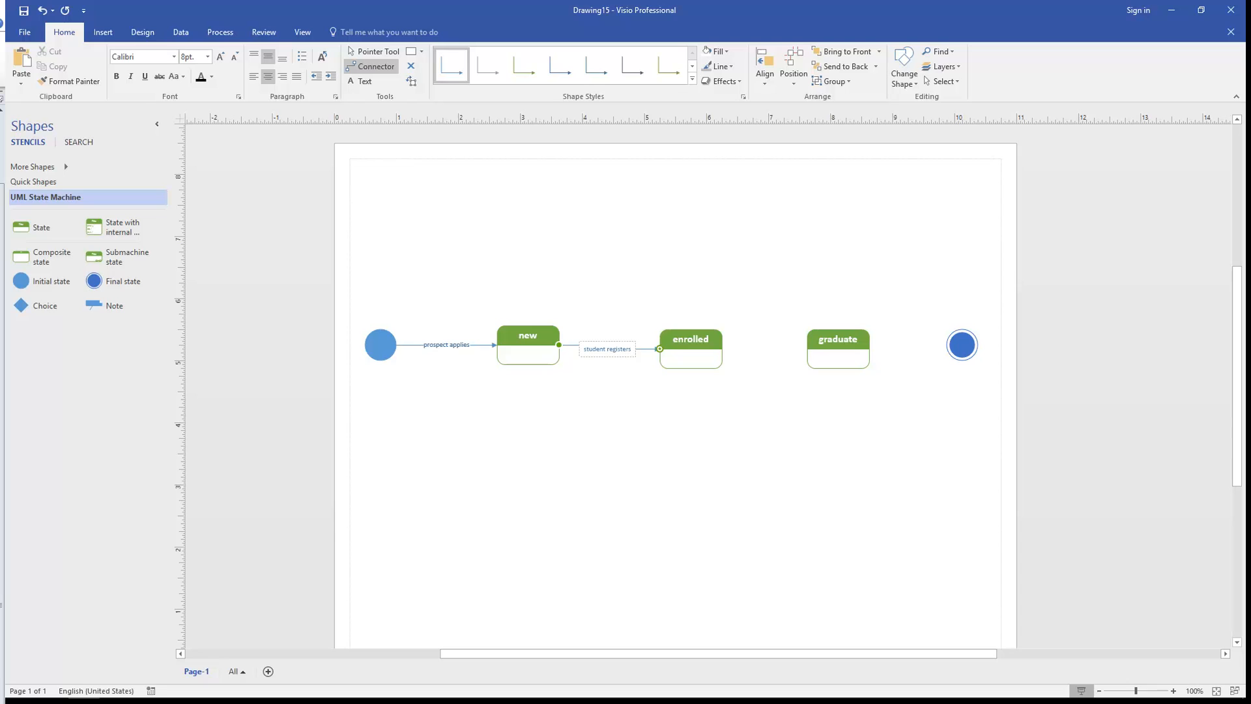
pyautogui.press('Escape')
# Connect enrolled to graduate with a connector labelled "student takes 120 credits", and link graduate to the final state with an unlabelled connector.
pyautogui.moveTo(792, 353); pyautogui.dragTo(808, 348)
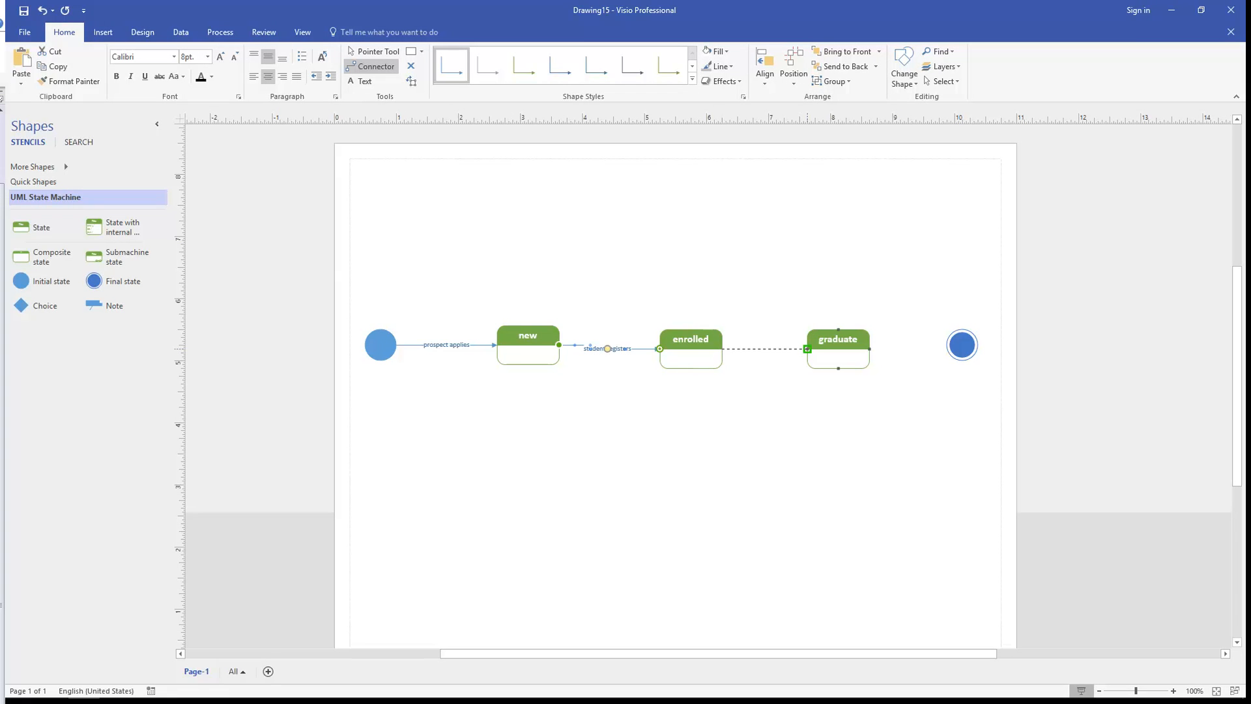
pyautogui.write('student takes 120 credits')
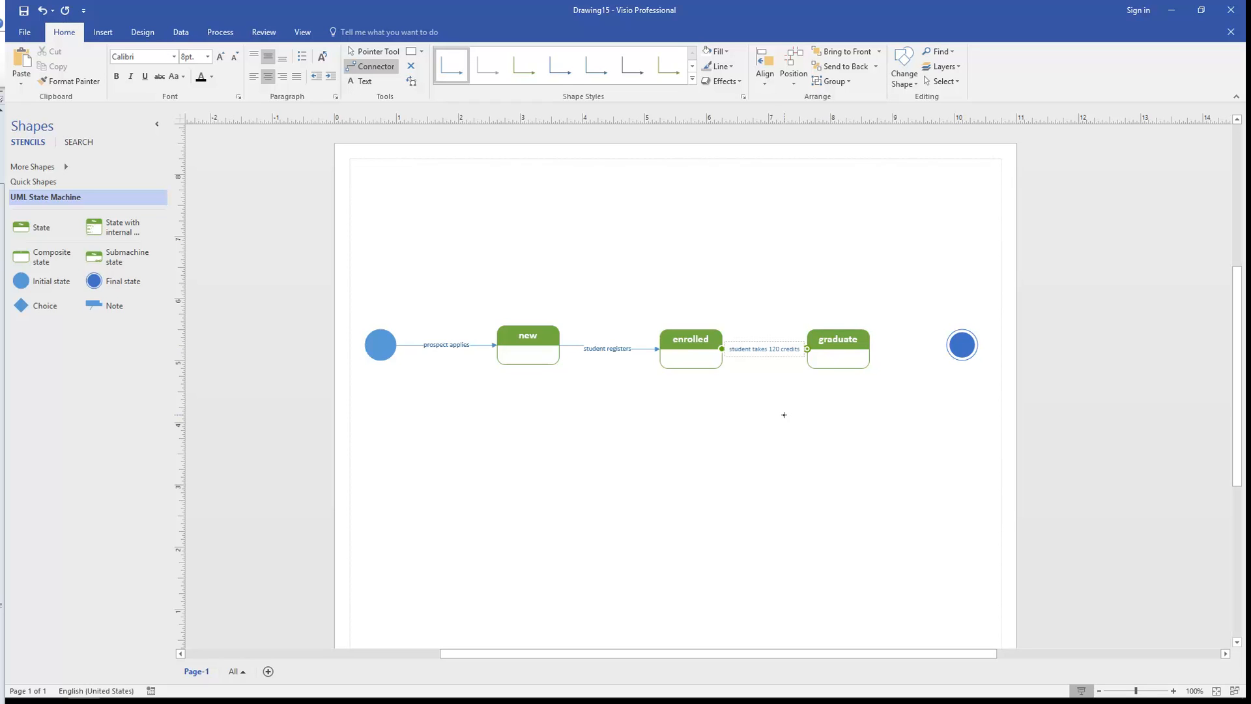
pyautogui.hotkey('ctrl', '1')
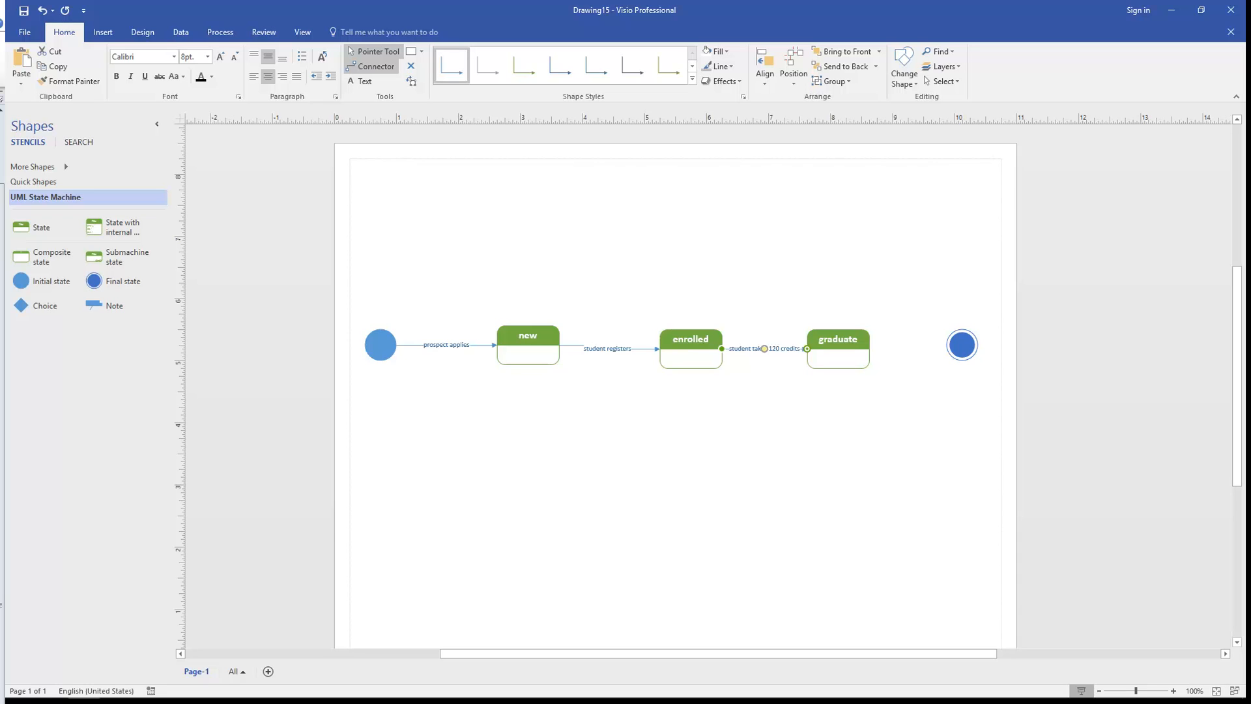
pyautogui.hotkey('ctrl', '3')
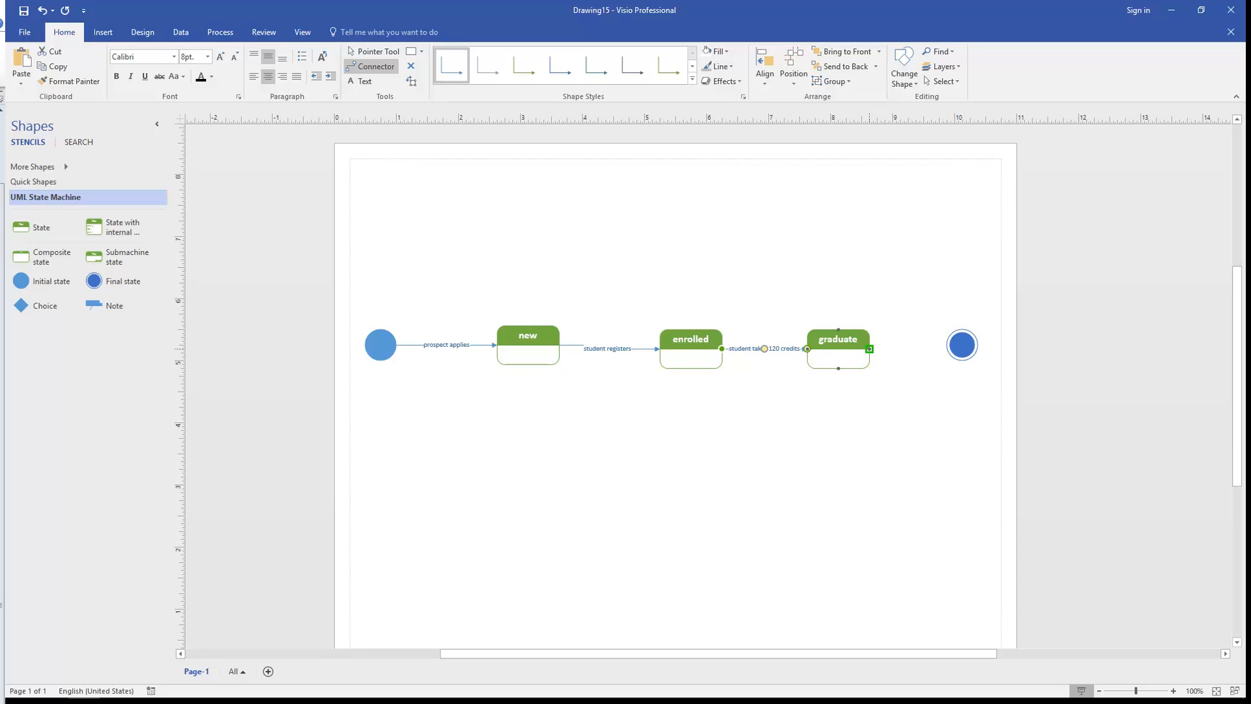
pyautogui.moveTo(869, 348); pyautogui.dragTo(947, 345)
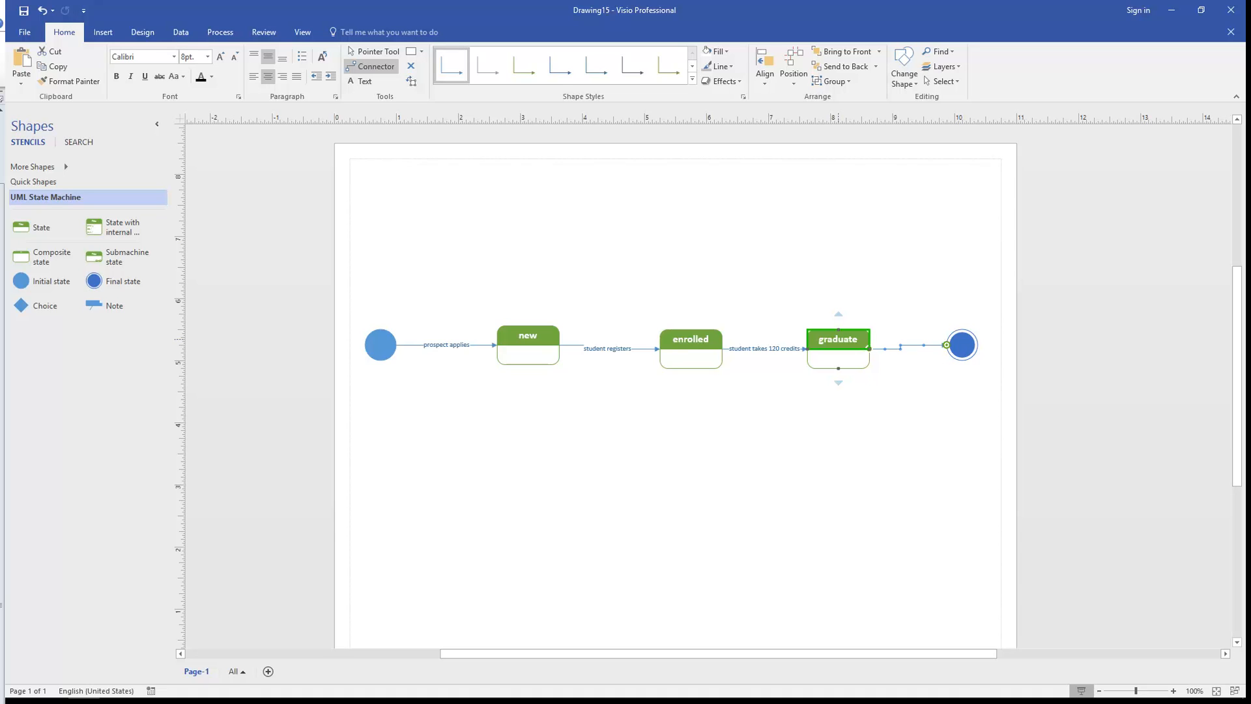
# Align all the diagram's shapes with Align Middle and space them evenly with Distribute Horizontally.
pyautogui.click(765, 65)
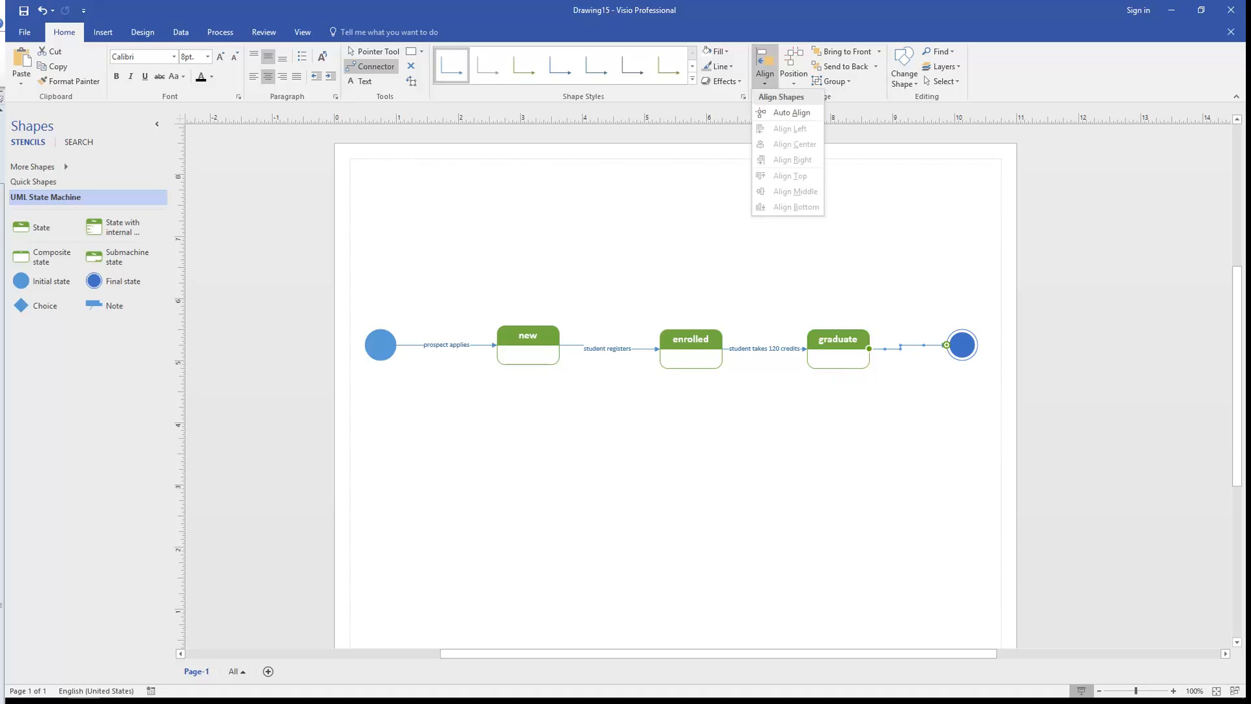
pyautogui.click(374, 51)
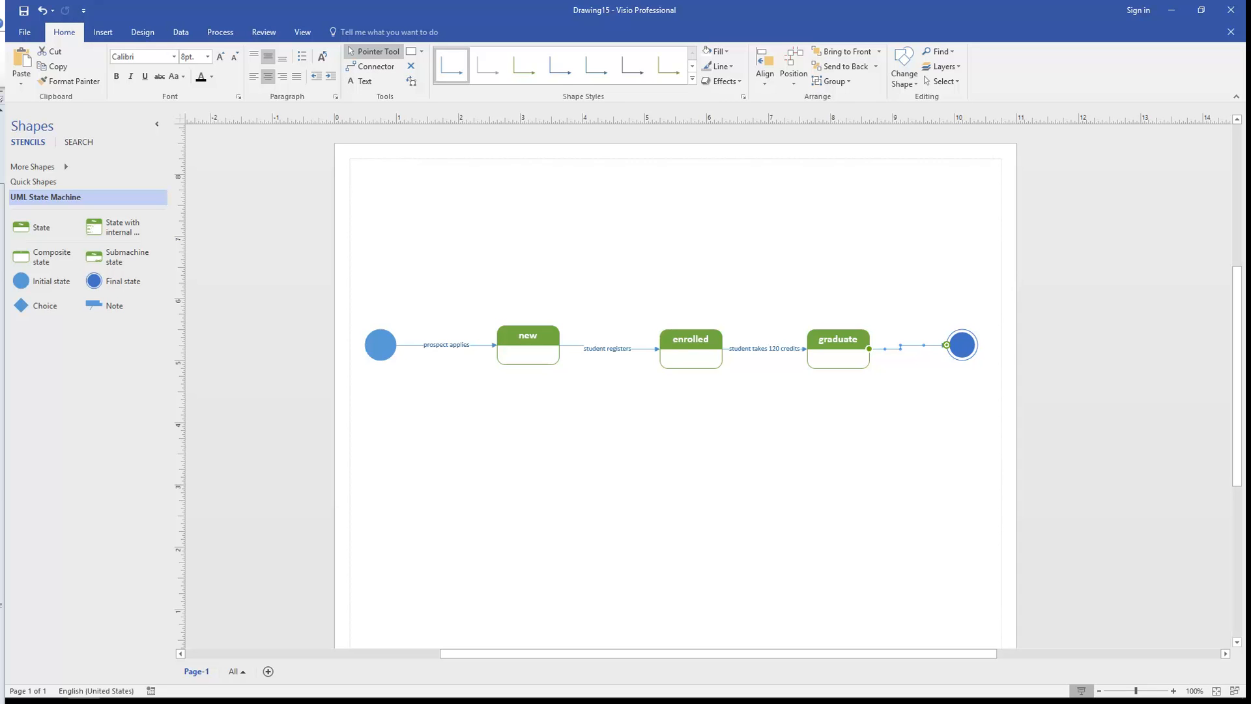
pyautogui.moveTo(277, 289); pyautogui.dragTo(1181, 435)
pyautogui.click(766, 69)
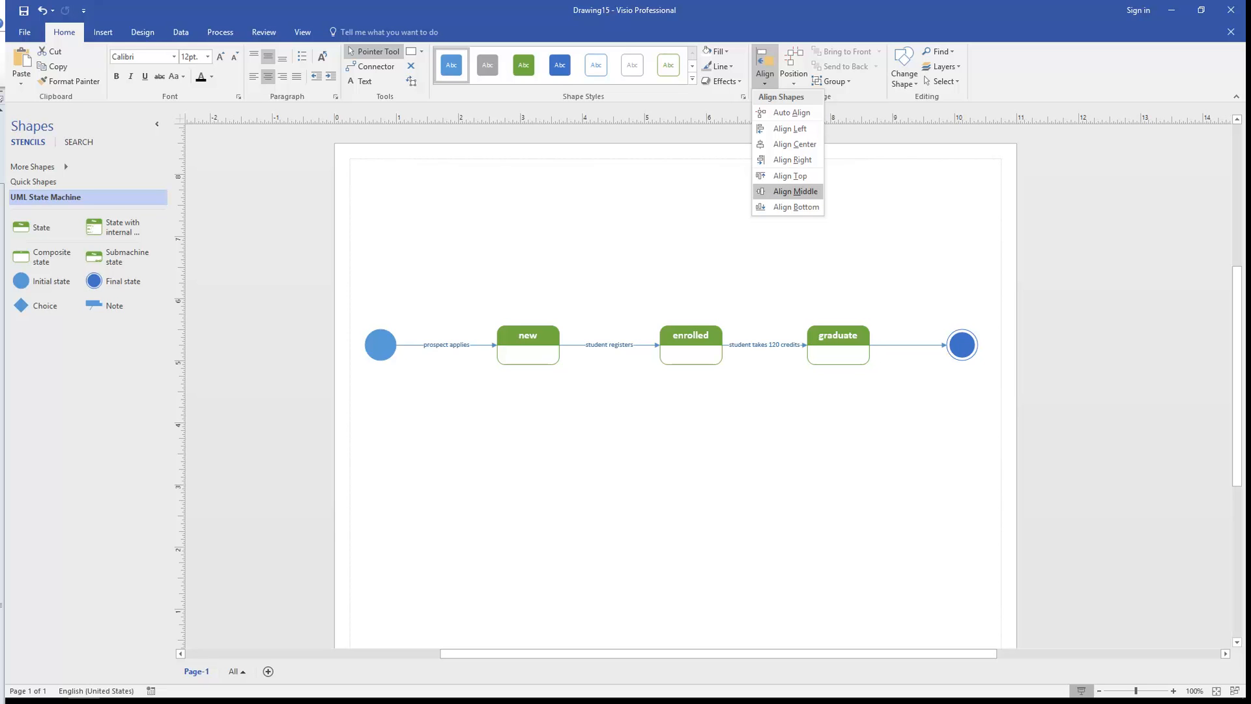
pyautogui.click(795, 191)
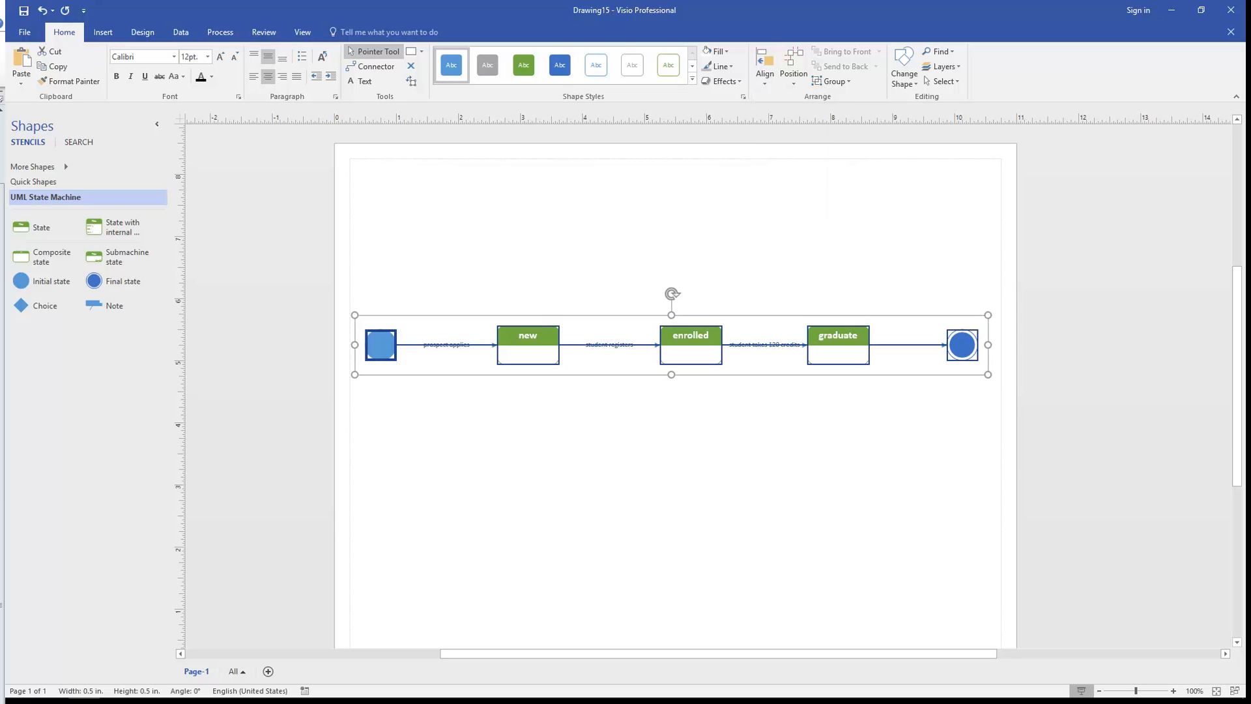
pyautogui.click(794, 68)
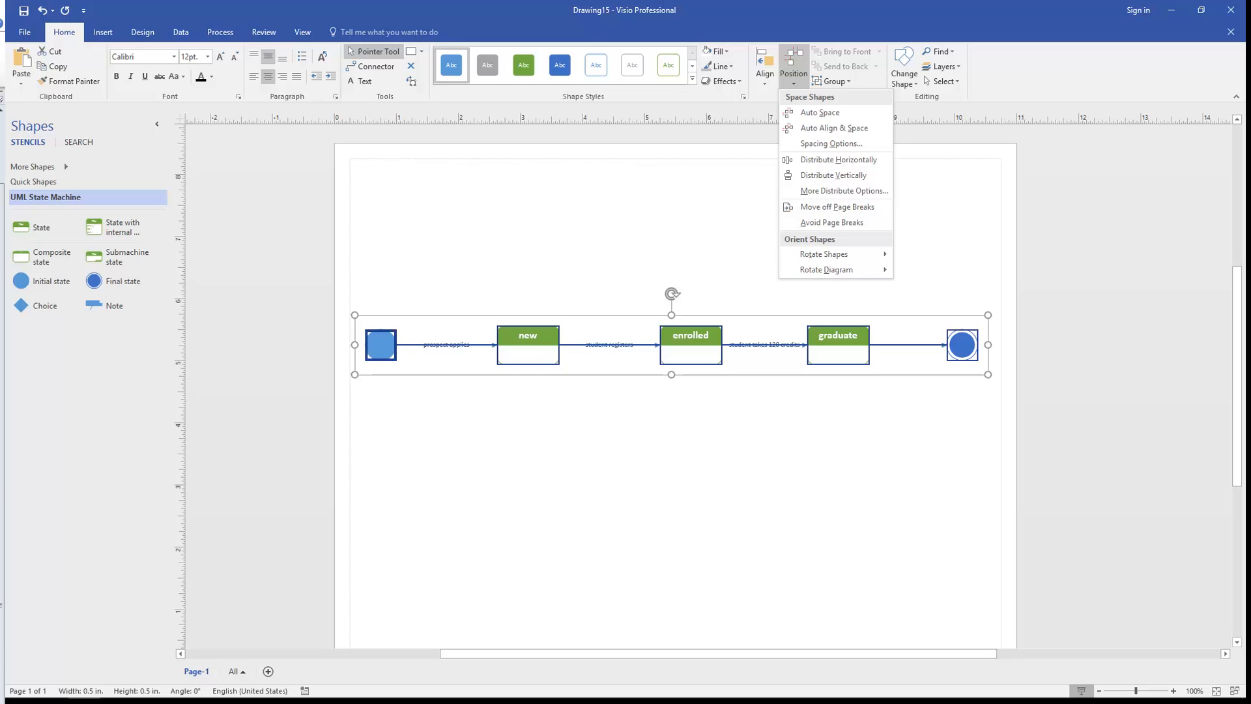
pyautogui.click(838, 159)
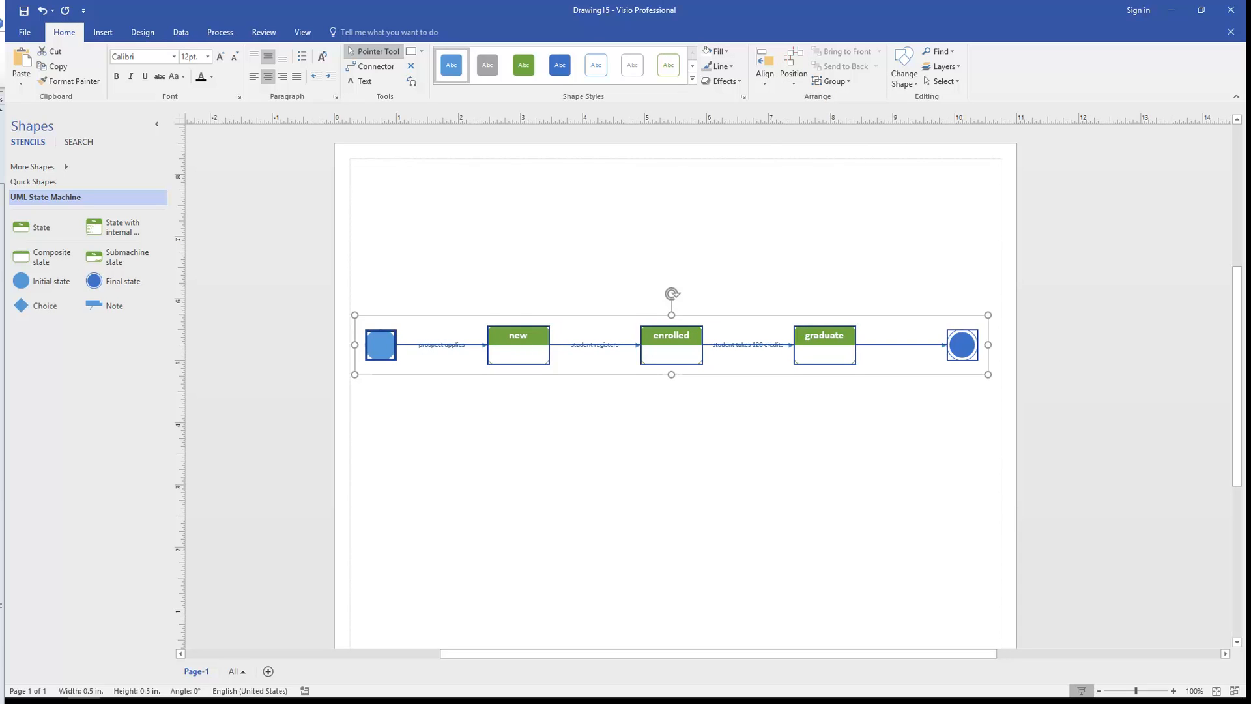